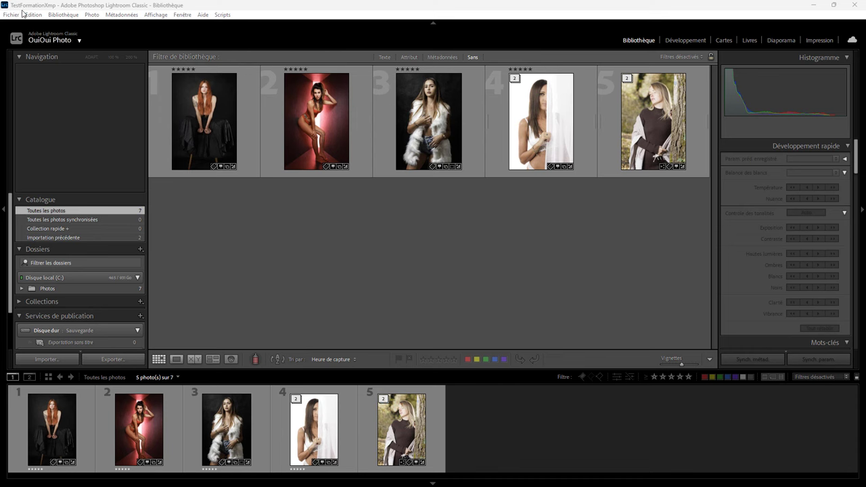
Step: Review the catalog settings from the Edit menu and close them
{"action": "left_click", "coordinate": [34, 15]}
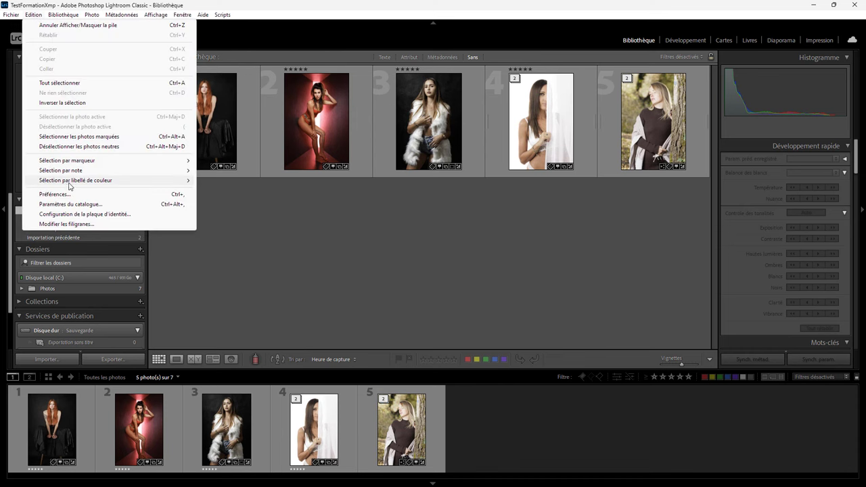
{"action": "left_click", "coordinate": [67, 204]}
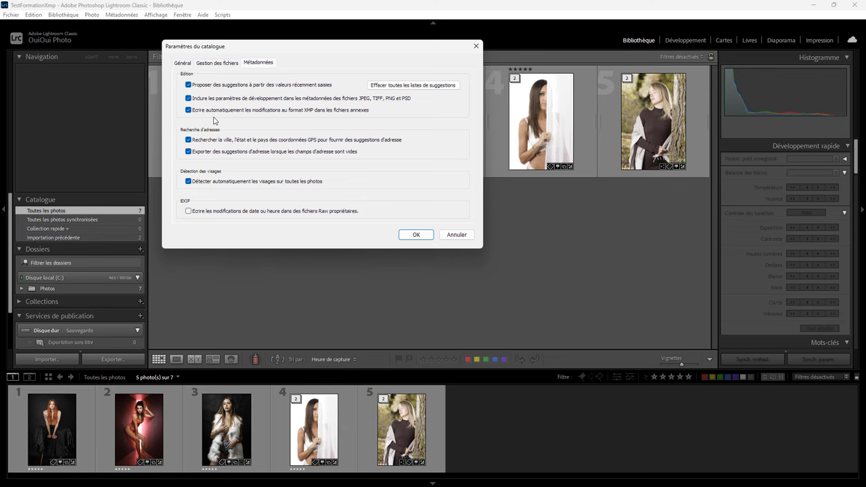
{"action": "left_click", "coordinate": [417, 235]}
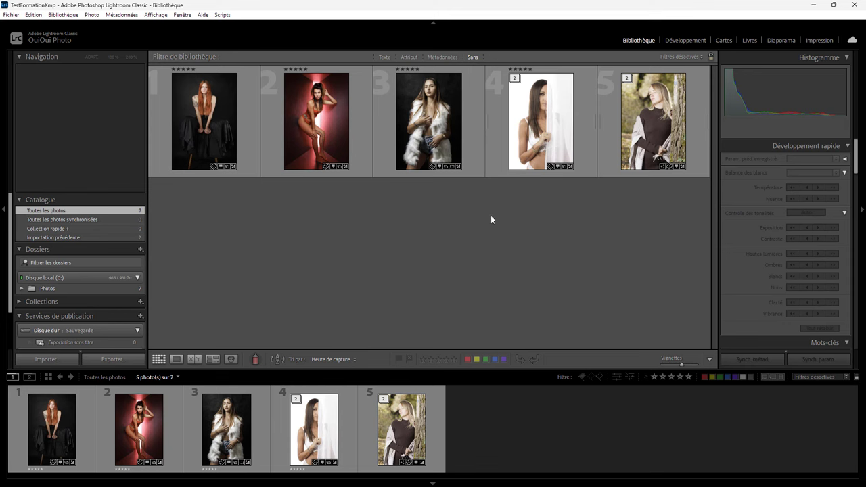
Step: Expand the stacks on photos 4 and 6, selecting the white-curtain and revealed seventh photos
{"action": "left_click", "coordinate": [515, 79]}
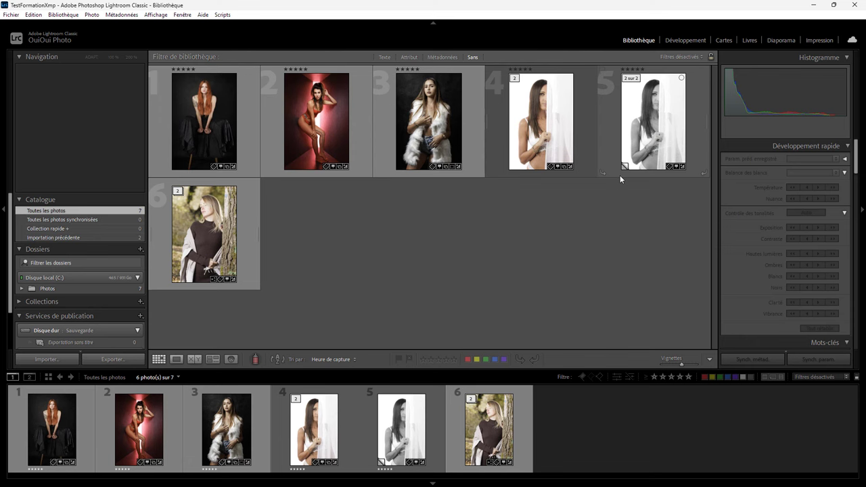
{"action": "left_click", "coordinate": [551, 127]}
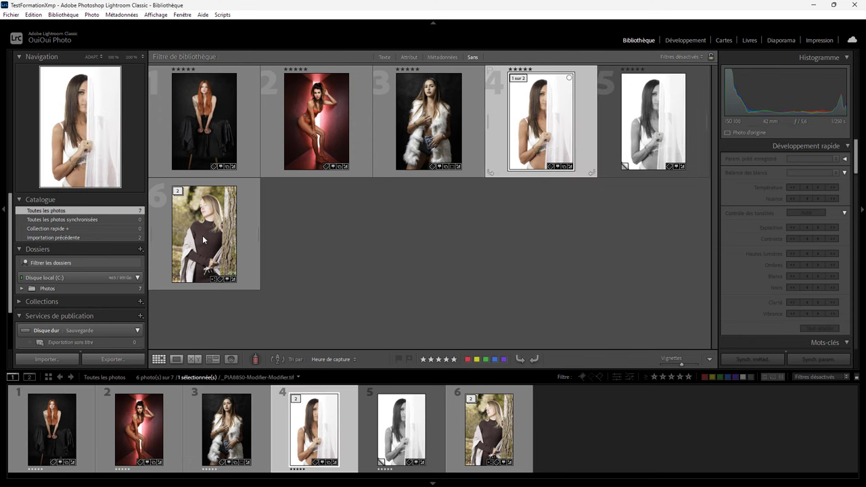
{"action": "mouse_move", "coordinate": [541, 122]}
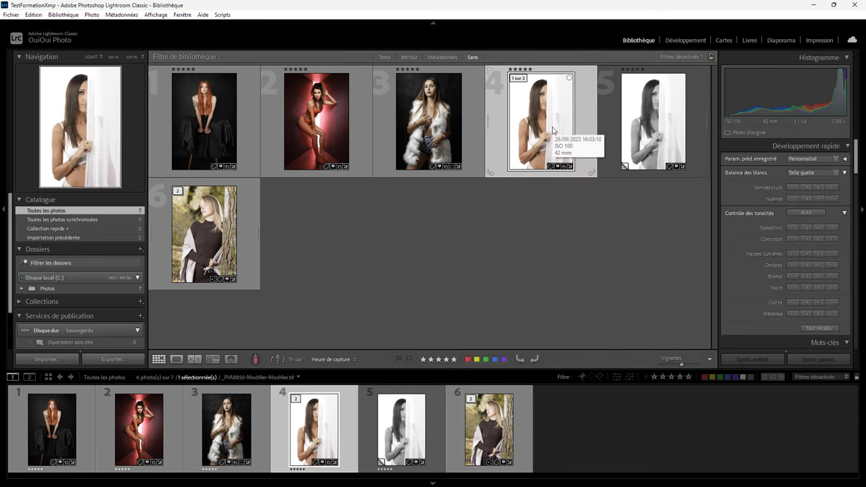
{"action": "left_click", "coordinate": [205, 235]}
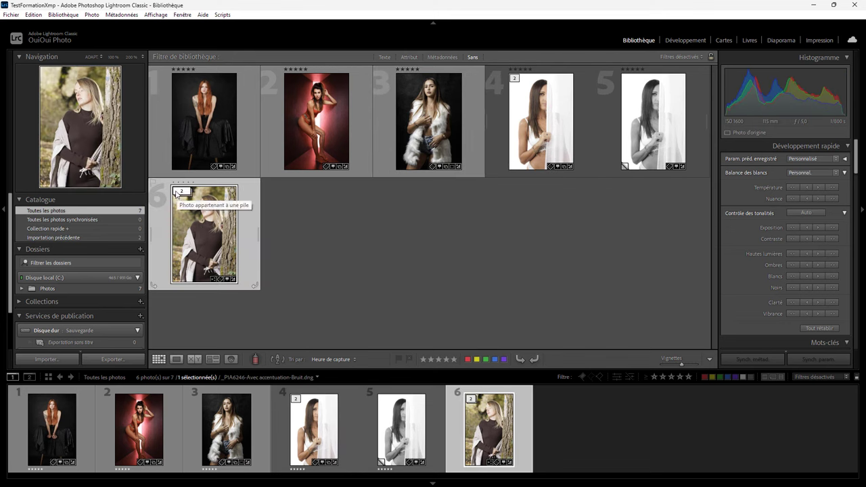
{"action": "left_click", "coordinate": [177, 193]}
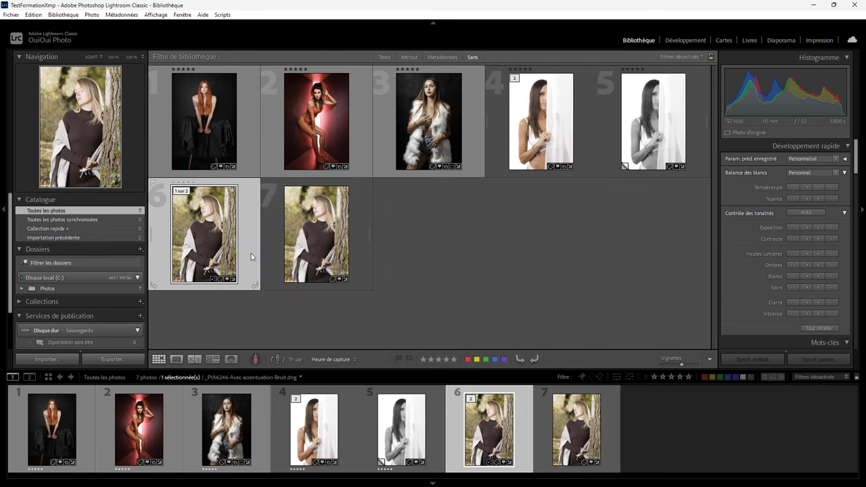
{"action": "left_click", "coordinate": [327, 239]}
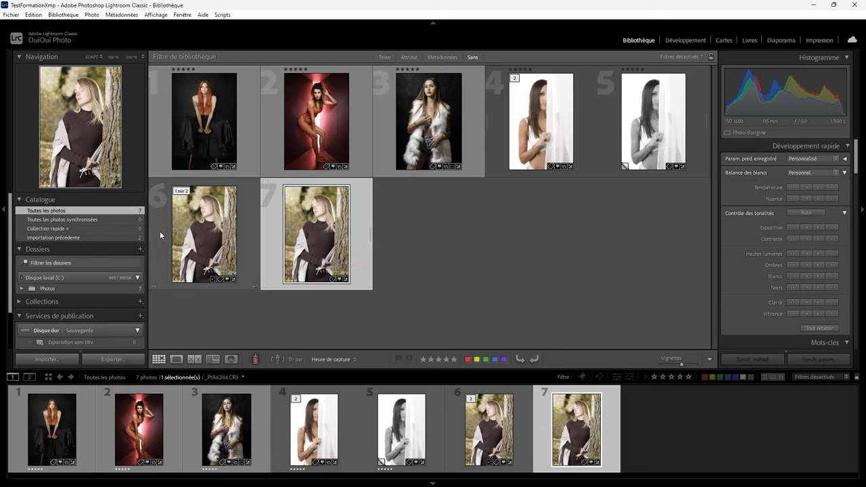
Step: Show the Chatin smart collection and check the second photo's keywords
{"action": "scroll", "coordinate": [16, 279], "scroll_direction": "down", "scroll_amount": 2}
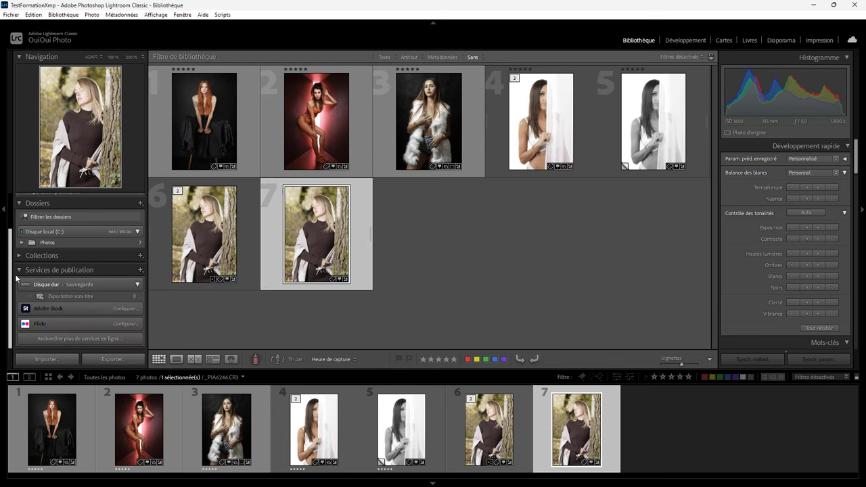
{"action": "left_click", "coordinate": [19, 256]}
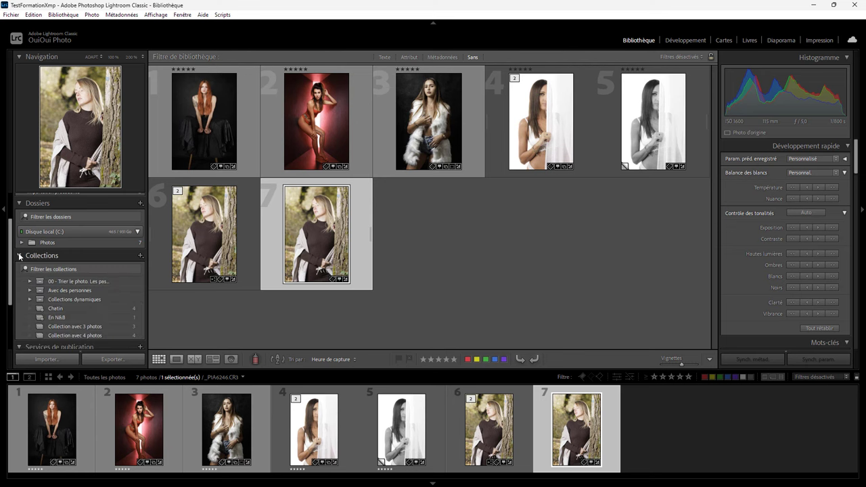
{"action": "left_click", "coordinate": [67, 309]}
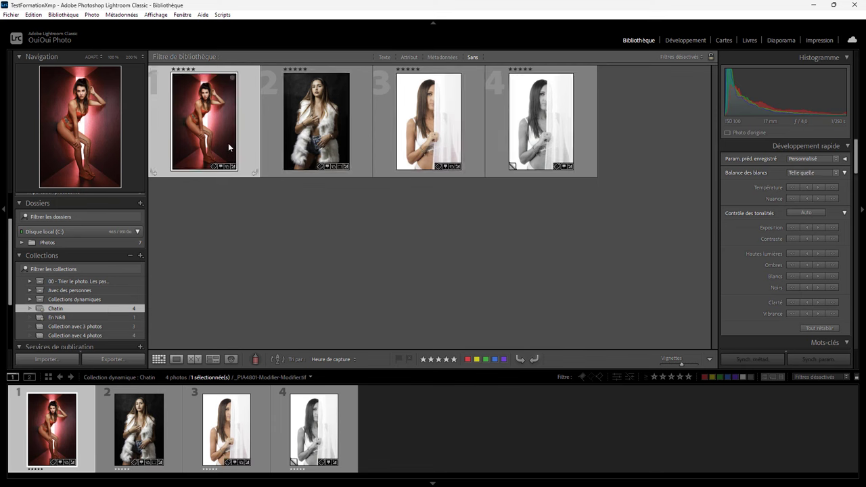
{"action": "left_click_drag", "start_coordinate": [858, 160], "coordinate": [859, 189]}
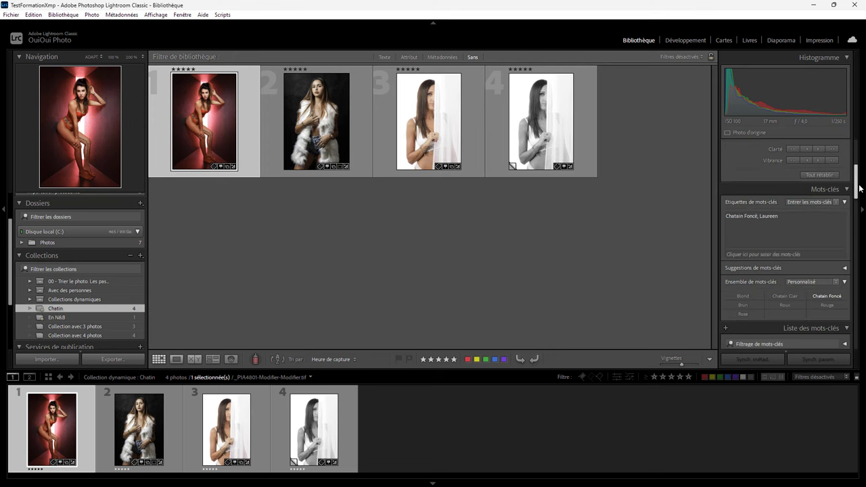
{"action": "left_click", "coordinate": [352, 134]}
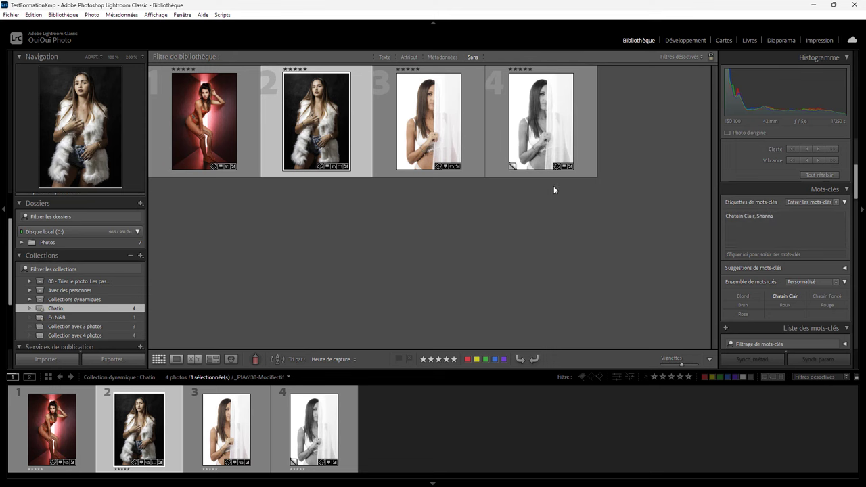
Step: Switch to the named-faces view for Toutes les photos in the catalog
{"action": "left_click", "coordinate": [231, 360]}
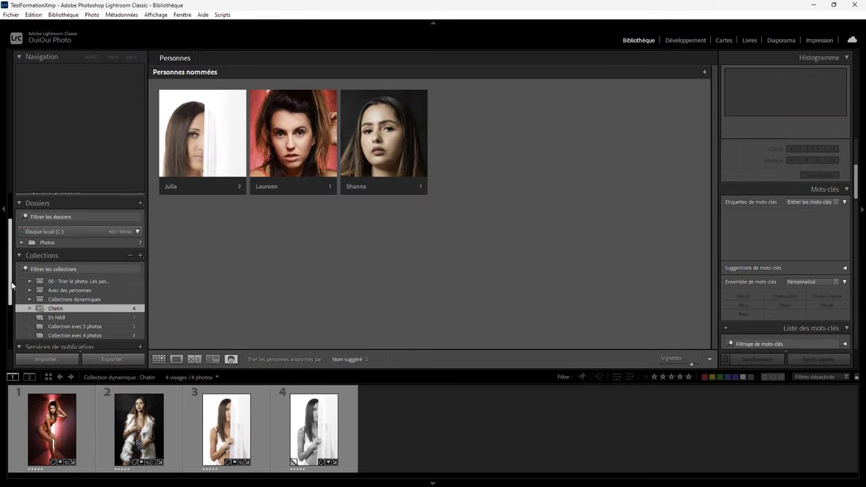
{"action": "scroll", "coordinate": [8, 238], "scroll_direction": "up", "scroll_amount": 2}
{"action": "left_click", "coordinate": [48, 211]}
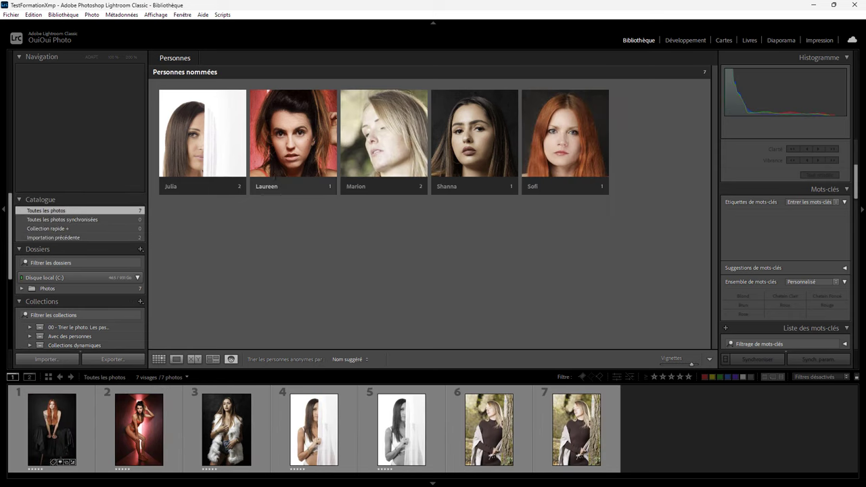
{"action": "left_click", "coordinate": [732, 40]}
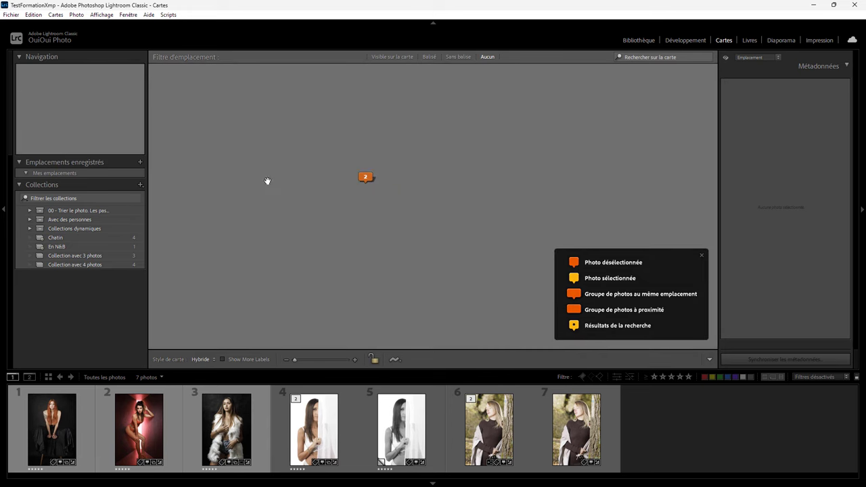
Step: Zoom the map out to the whole world and limit it to Collection avec 3 photos
{"action": "scroll", "coordinate": [325, 166], "scroll_direction": "down", "scroll_amount": 1}
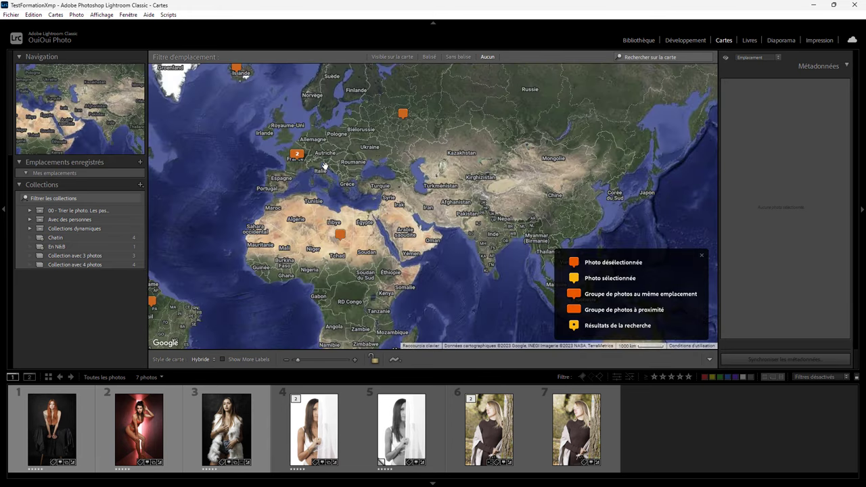
{"action": "scroll", "coordinate": [324, 175], "scroll_direction": "down", "scroll_amount": 1}
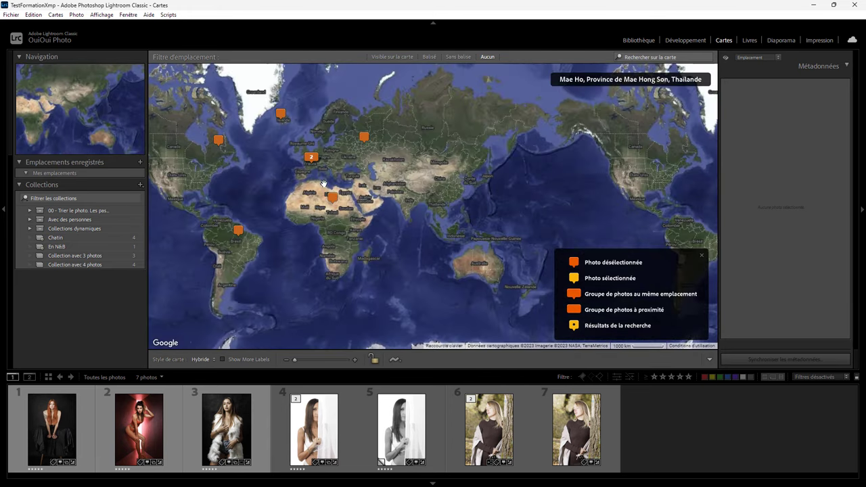
{"action": "left_click", "coordinate": [62, 257]}
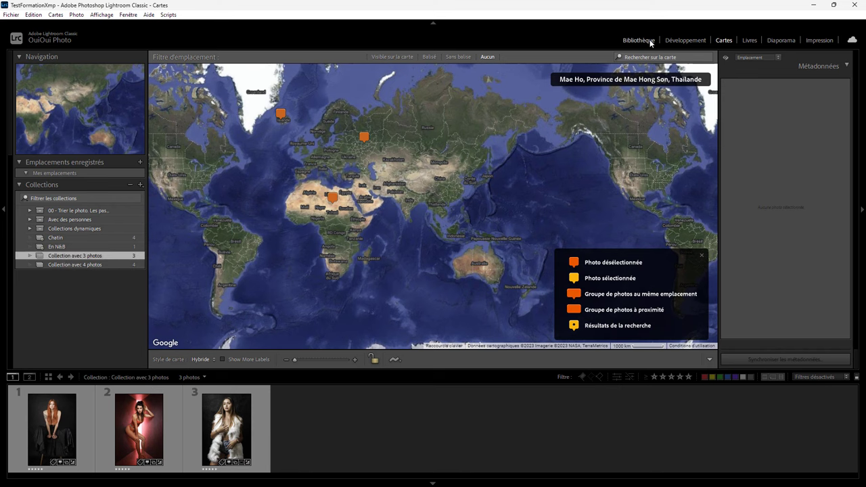
{"action": "left_click", "coordinate": [650, 39]}
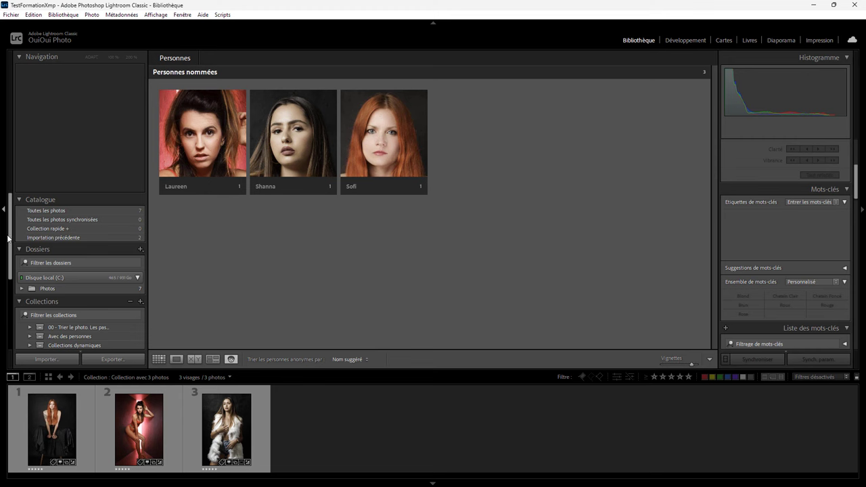
Step: Show Collection avec 4 photos' faces, checking the red-haired person's tile and the third photo
{"action": "left_click_drag", "start_coordinate": [8, 239], "coordinate": [9, 284]}
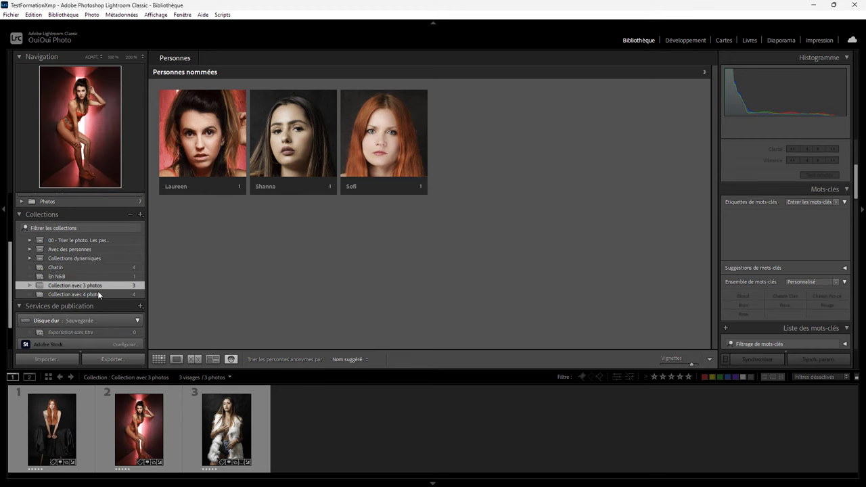
{"action": "left_click", "coordinate": [97, 294]}
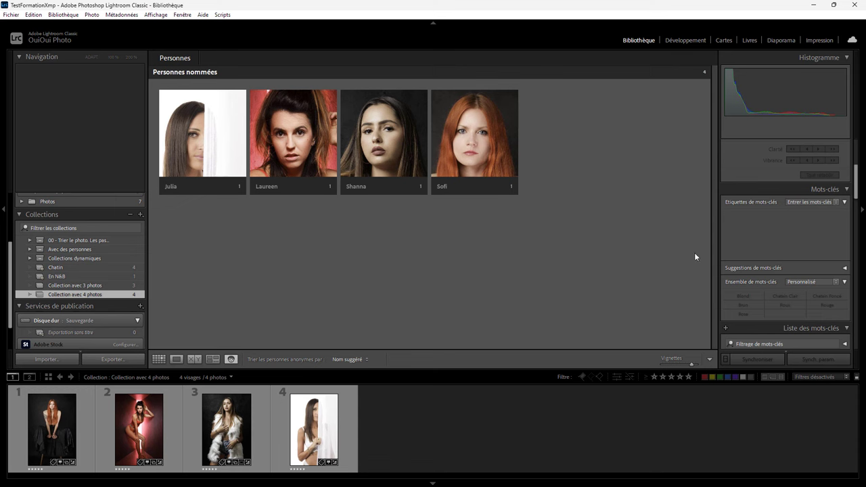
{"action": "left_click", "coordinate": [484, 149]}
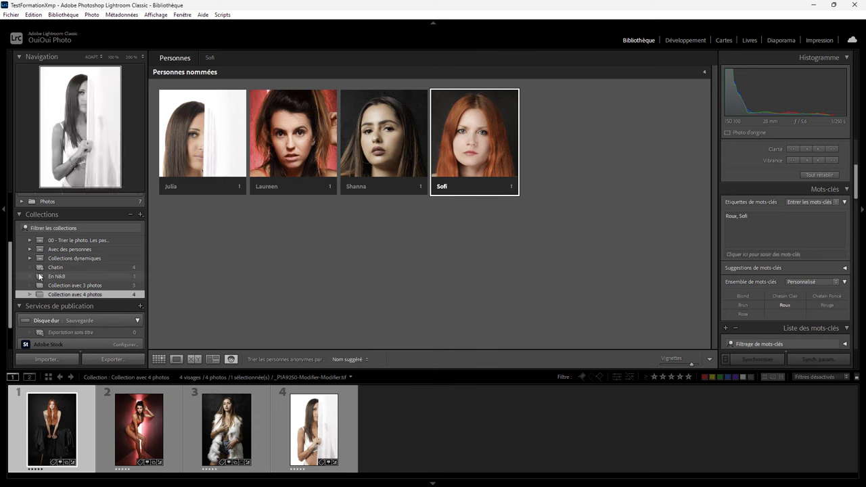
{"action": "left_click", "coordinate": [227, 430]}
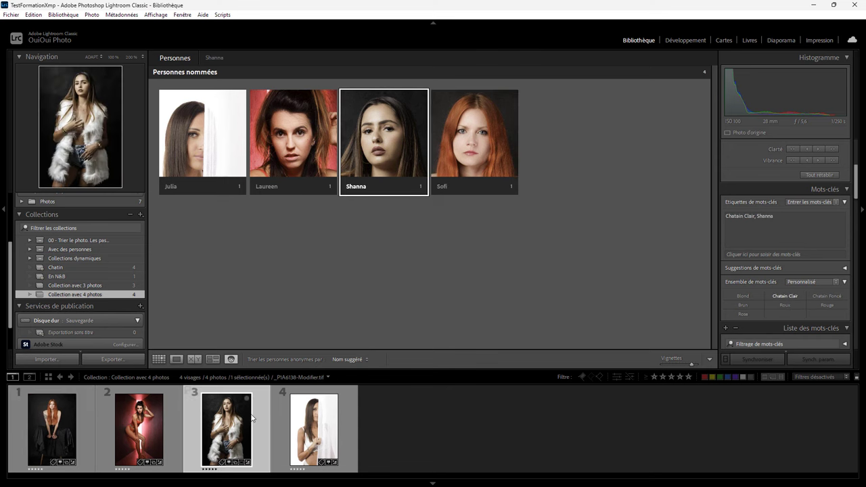
{"action": "left_click", "coordinate": [684, 40]}
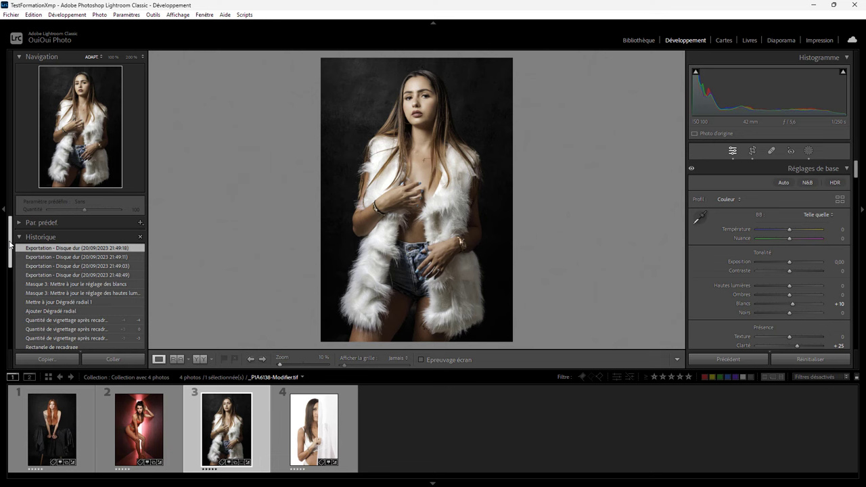
Step: Open the fur-vest portrait's masks and select Masque 1 with its body and face skin components
{"action": "scroll", "coordinate": [10, 247], "scroll_direction": "down", "scroll_amount": 1}
{"action": "left_click_drag", "start_coordinate": [10, 247], "coordinate": [2, 269]}
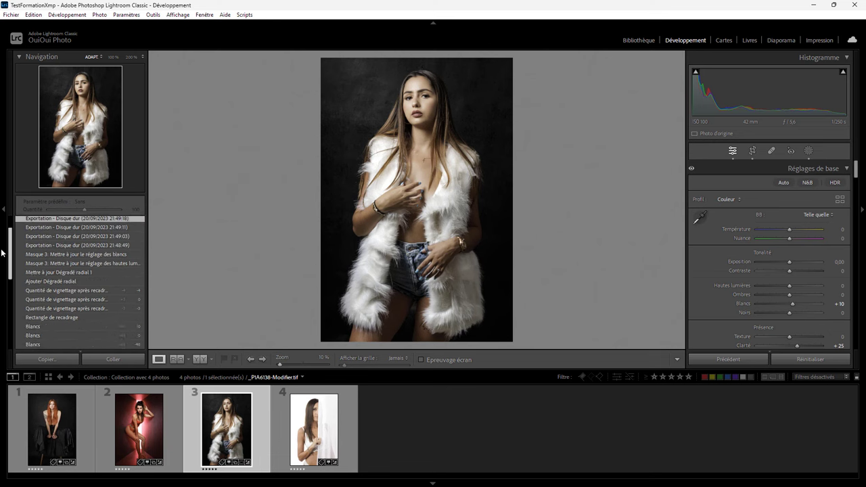
{"action": "left_click", "coordinate": [809, 151]}
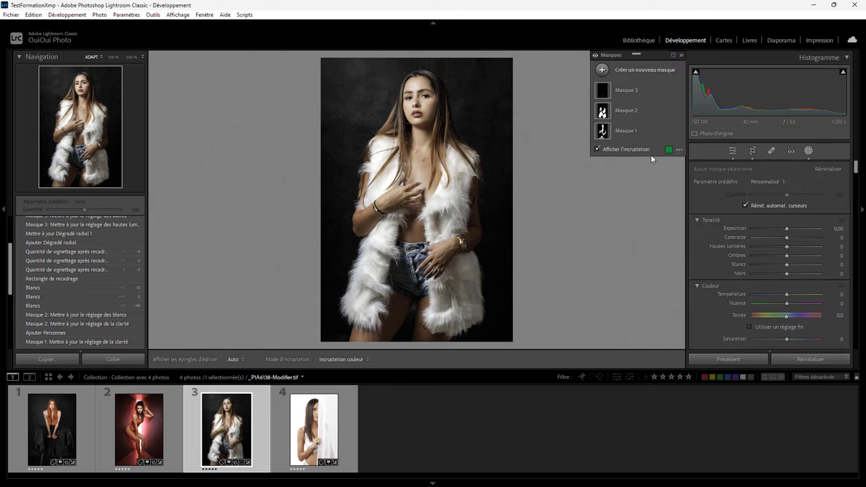
{"action": "mouse_move", "coordinate": [626, 131]}
{"action": "left_click", "coordinate": [629, 133]}
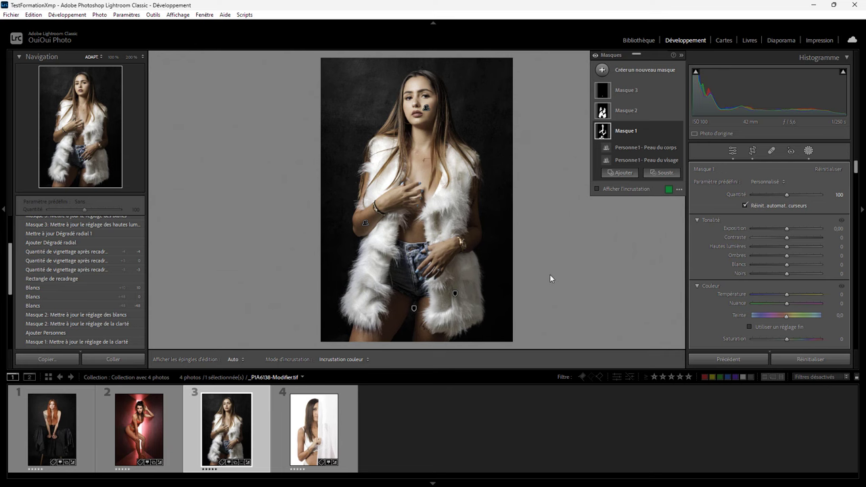
Step: Start creating the new TestImportation catalog from the File menu
{"action": "left_click", "coordinate": [10, 14]}
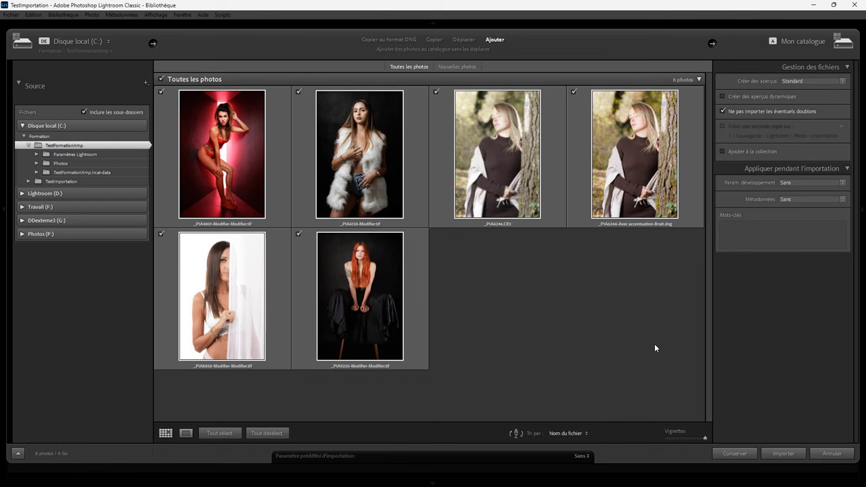
Step: Import the six photos and enable address lookup for their GPS positions
{"action": "left_click", "coordinate": [785, 454]}
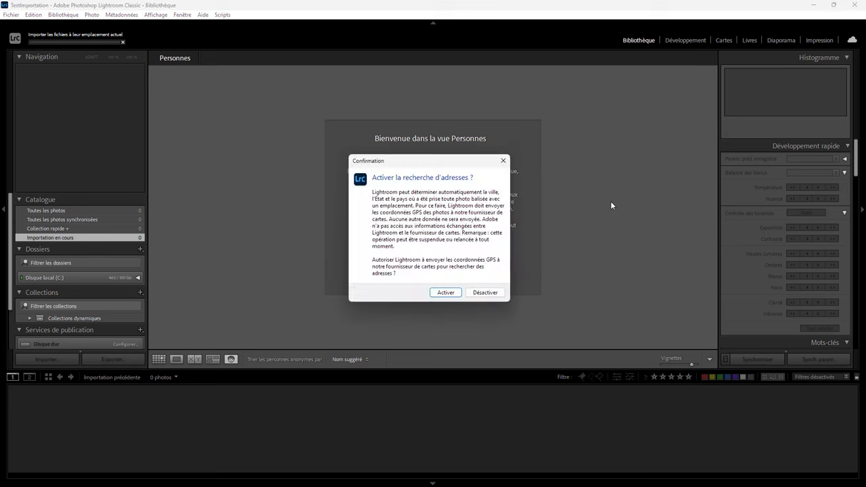
{"action": "left_click", "coordinate": [446, 293]}
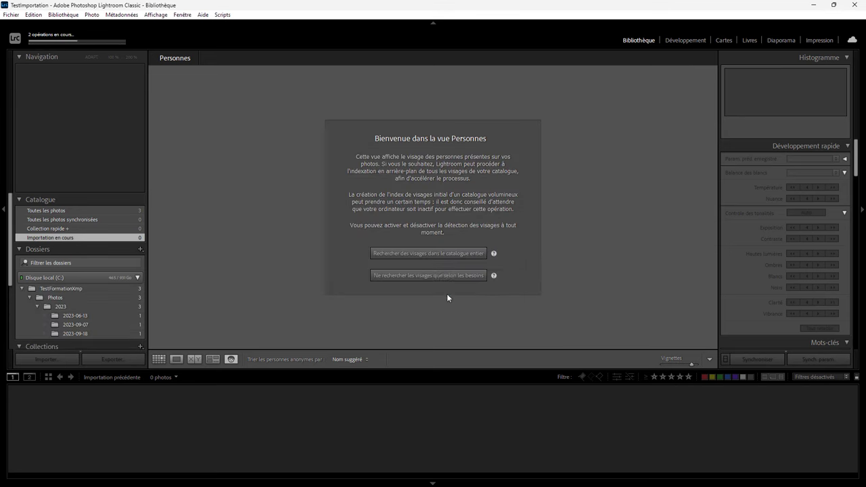
{"action": "left_click", "coordinate": [34, 41]}
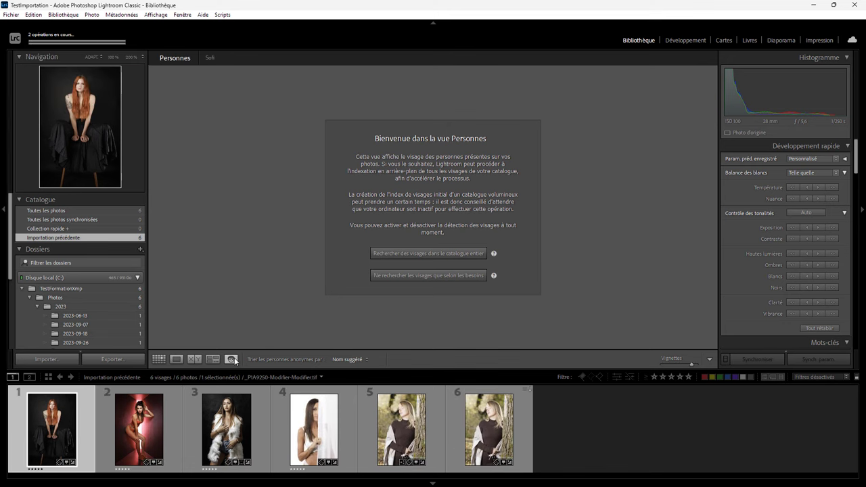
Step: Search the whole catalog for faces and show Toutes les photos in the grid
{"action": "left_click", "coordinate": [436, 253]}
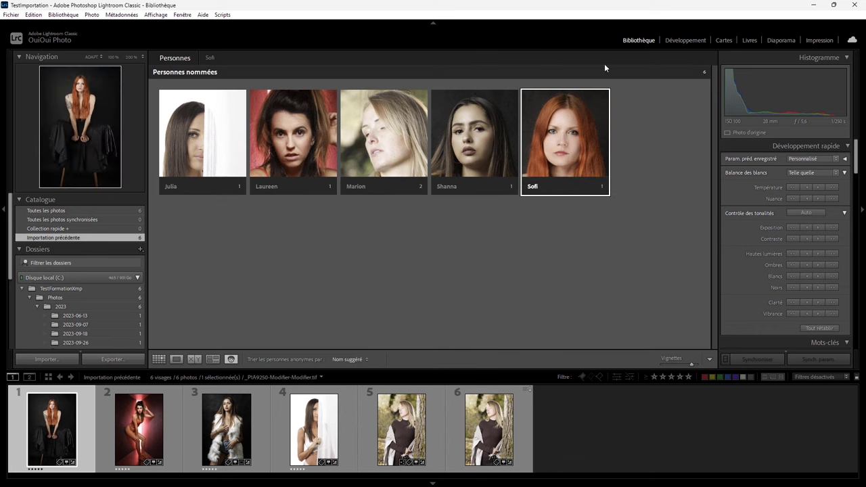
{"action": "left_click", "coordinate": [81, 211]}
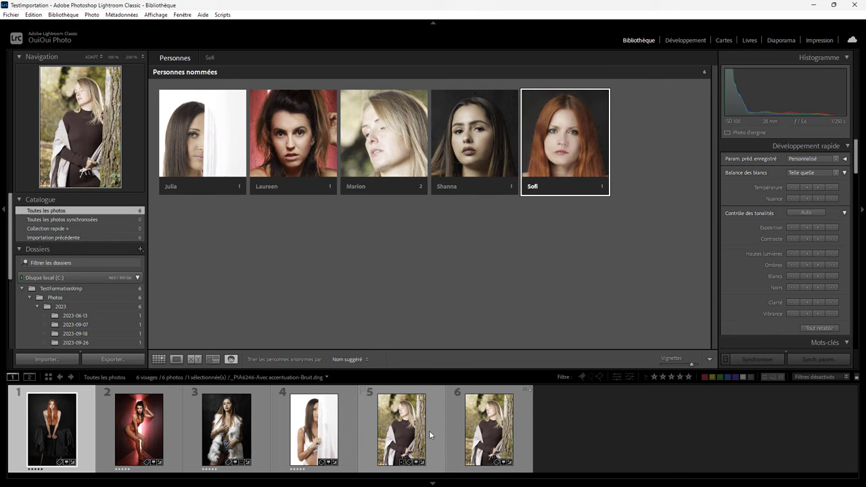
{"action": "left_click", "coordinate": [159, 360]}
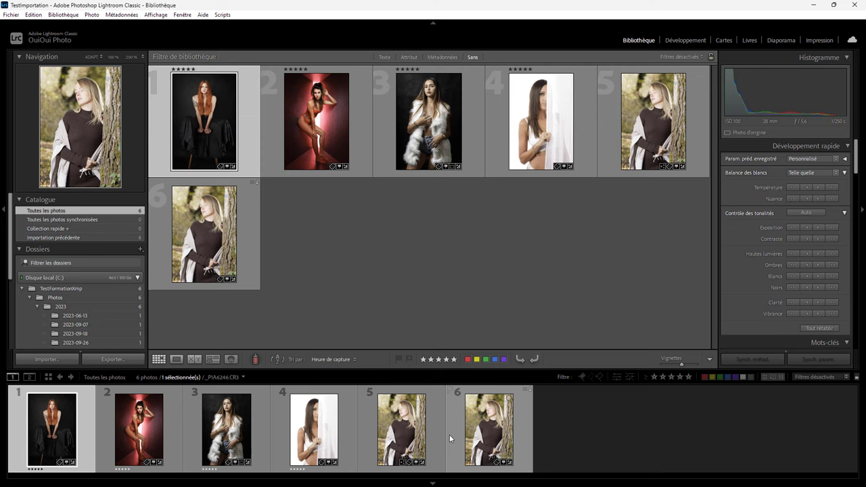
{"action": "mouse_move", "coordinate": [489, 430]}
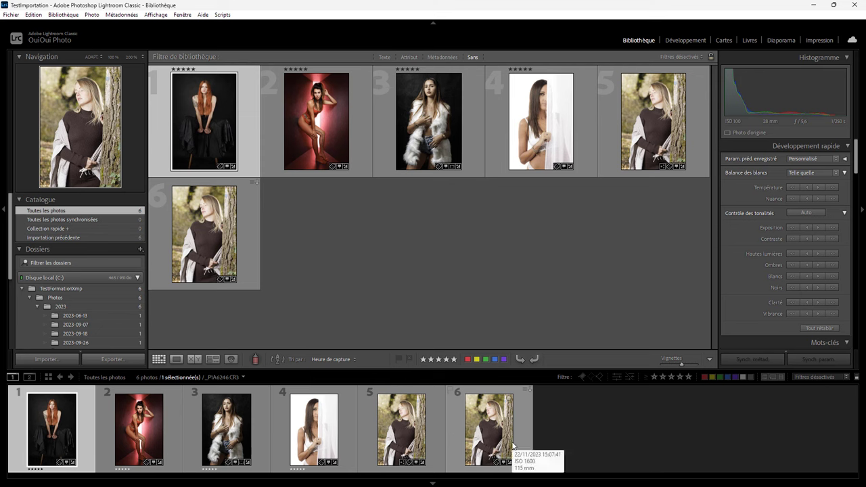
Step: Select the white-curtain photo and collapse the Disque local (C:) folder tree
{"action": "left_click", "coordinate": [351, 425]}
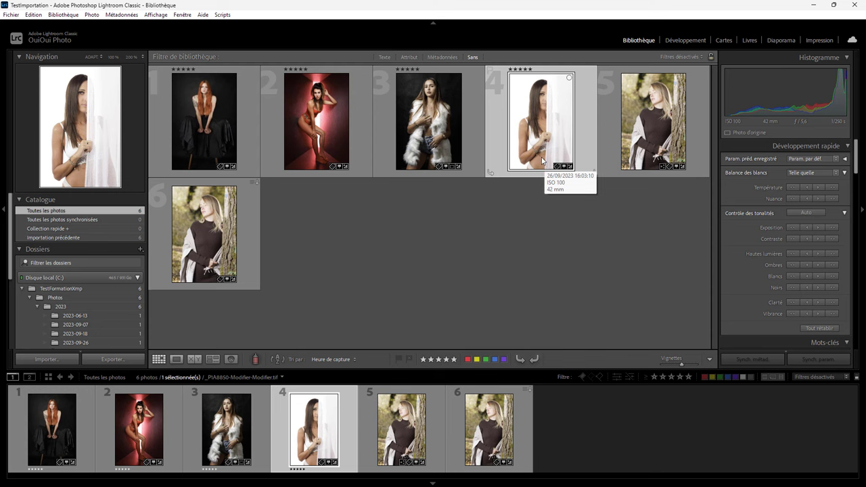
{"action": "left_click", "coordinate": [138, 278]}
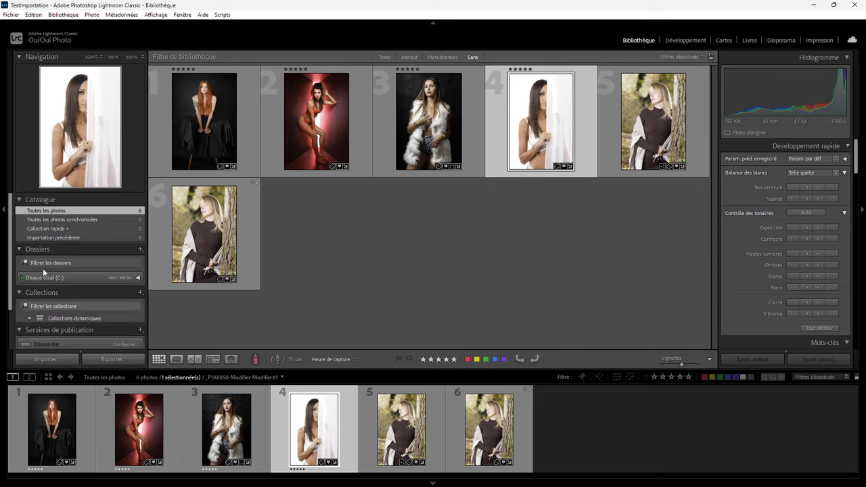
{"action": "scroll", "coordinate": [14, 293], "scroll_direction": "down", "scroll_amount": 2}
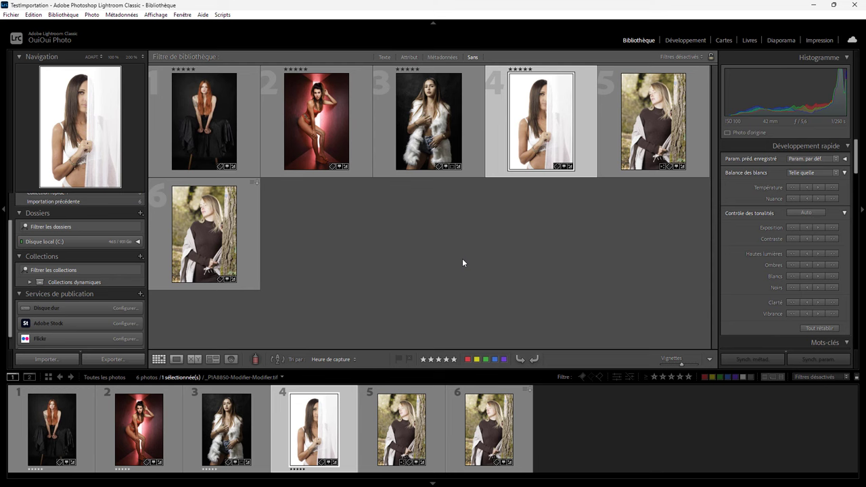
Step: Open the fur-vest portrait in Develop and confirm Masque 1 still holds its person components
{"action": "left_click", "coordinate": [425, 130]}
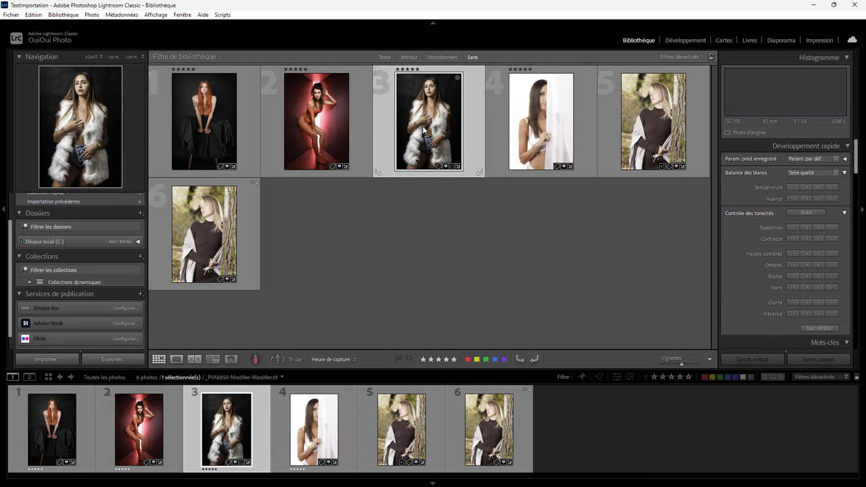
{"action": "left_click", "coordinate": [685, 40]}
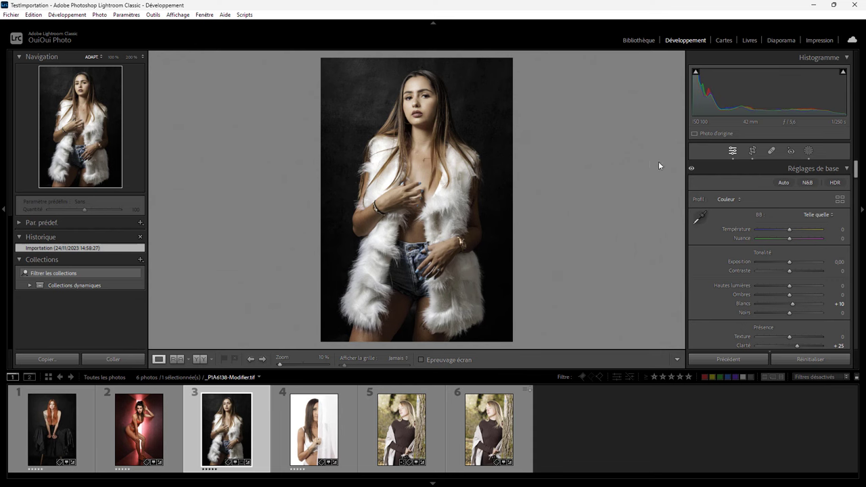
{"action": "left_click", "coordinate": [808, 151]}
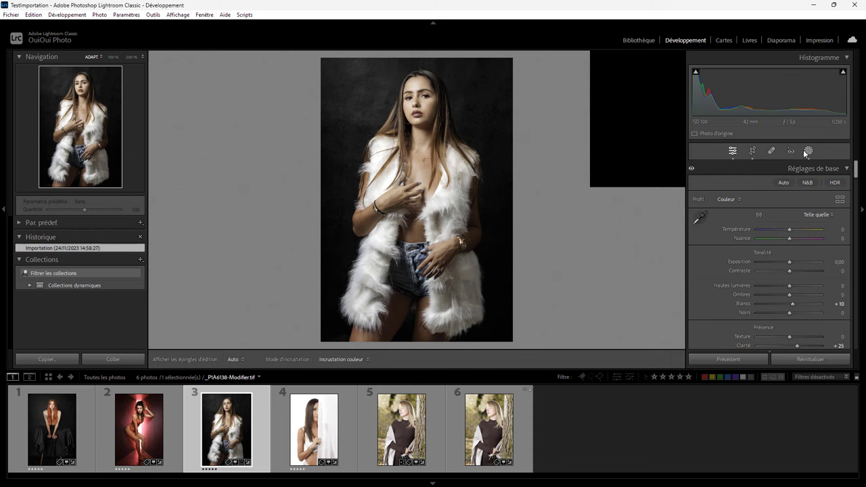
{"action": "left_click", "coordinate": [633, 133]}
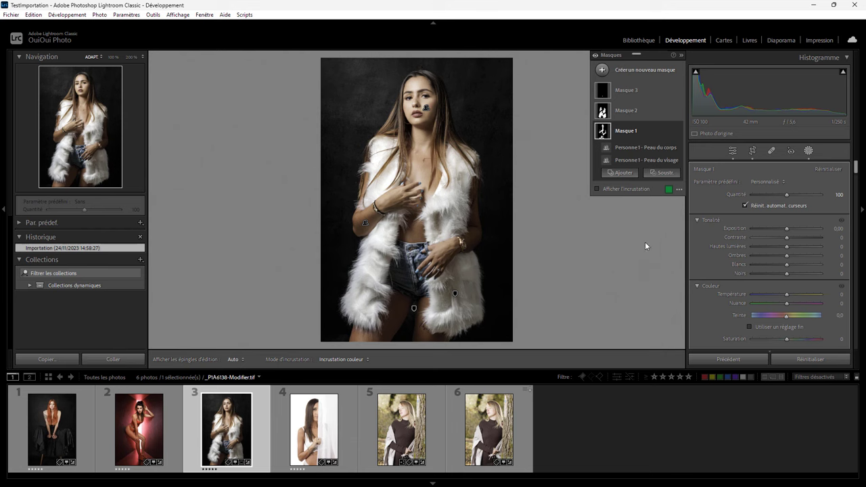
{"action": "left_click", "coordinate": [722, 40]}
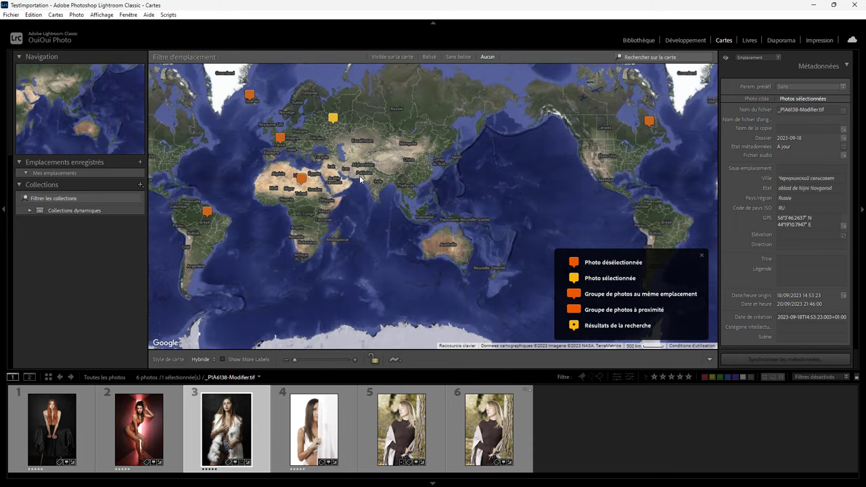
Step: Pan the world map so all photo location markers come into view
{"action": "mouse_move", "coordinate": [369, 169]}
{"action": "left_mouse_down"}
{"action": "mouse_move", "coordinate": [462, 219]}
{"action": "mouse_move", "coordinate": [459, 210]}
{"action": "left_mouse_up"}
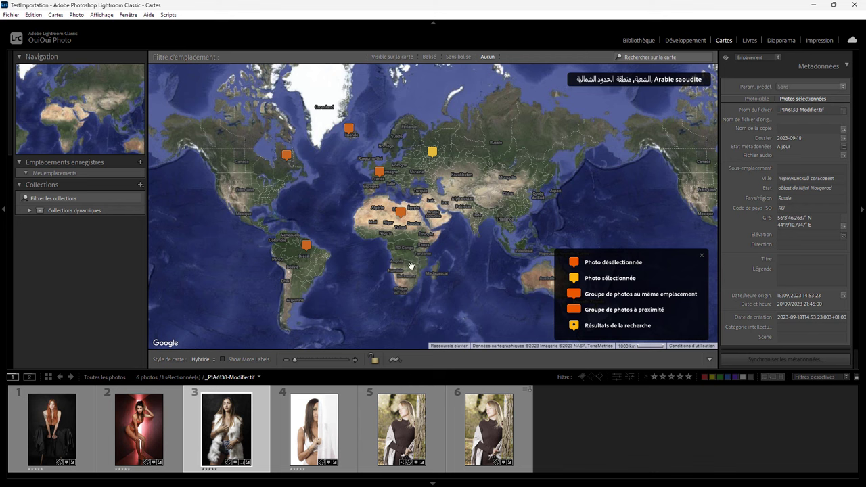
Step: Leave the Map module for the Bibliothèque grid of the TestImportation catalog's six photos
{"action": "right_click", "coordinate": [320, 425]}
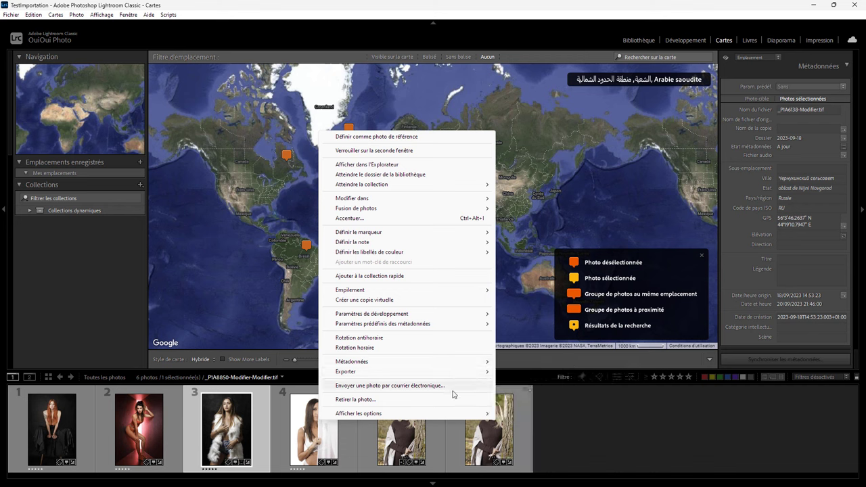
{"action": "left_click", "coordinate": [245, 444]}
{"action": "mouse_move", "coordinate": [226, 429]}
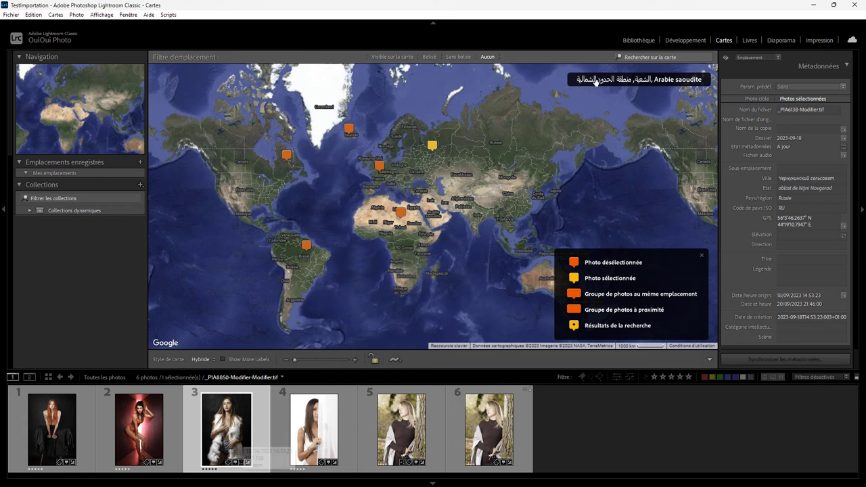
{"action": "left_click", "coordinate": [639, 40]}
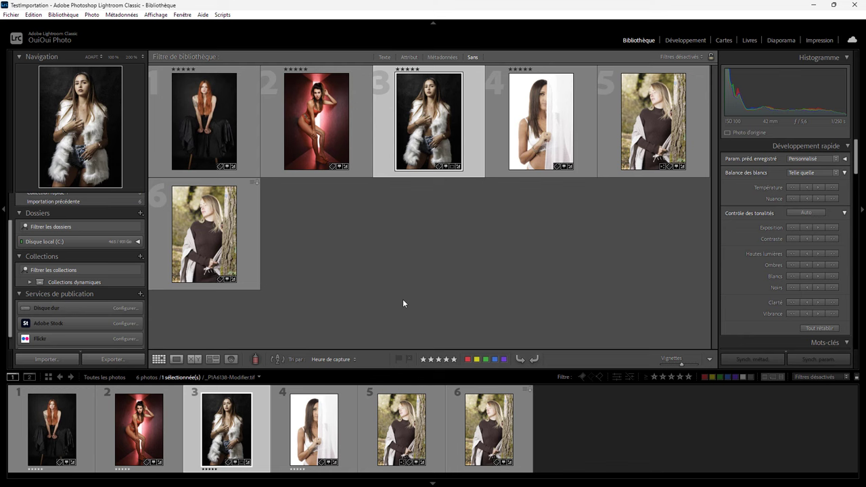
{"action": "left_click_drag", "start_coordinate": [414, 402], "coordinate": [439, 431]}
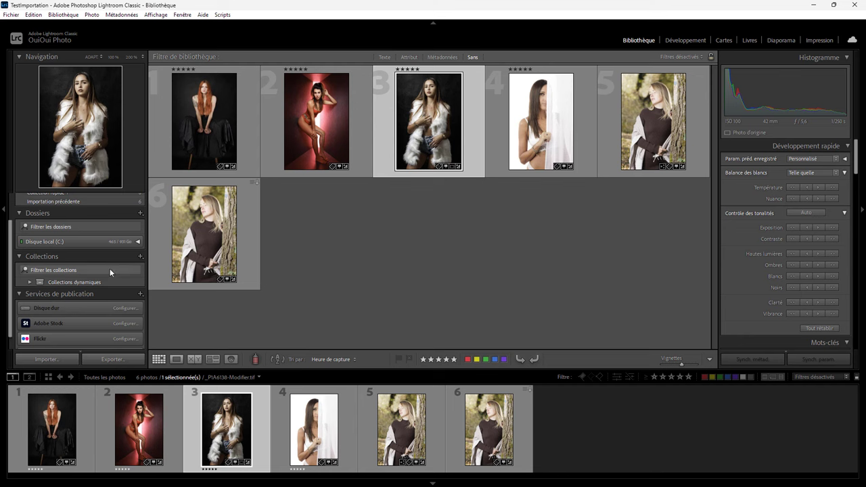